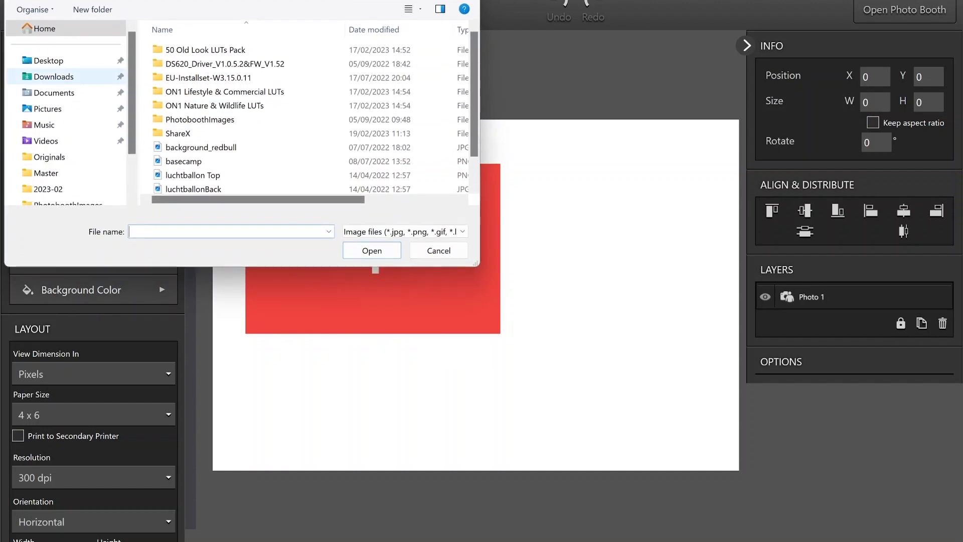
- Insert the "—Pngtree—3d smile emoticon icon emoji_5858832" image from the Documents folder into the template
{"action": "scroll", "coordinate": [308, 115], "scroll_direction": "down", "scroll_amount": 1}
{"action": "left_click", "coordinate": [250, 173]}
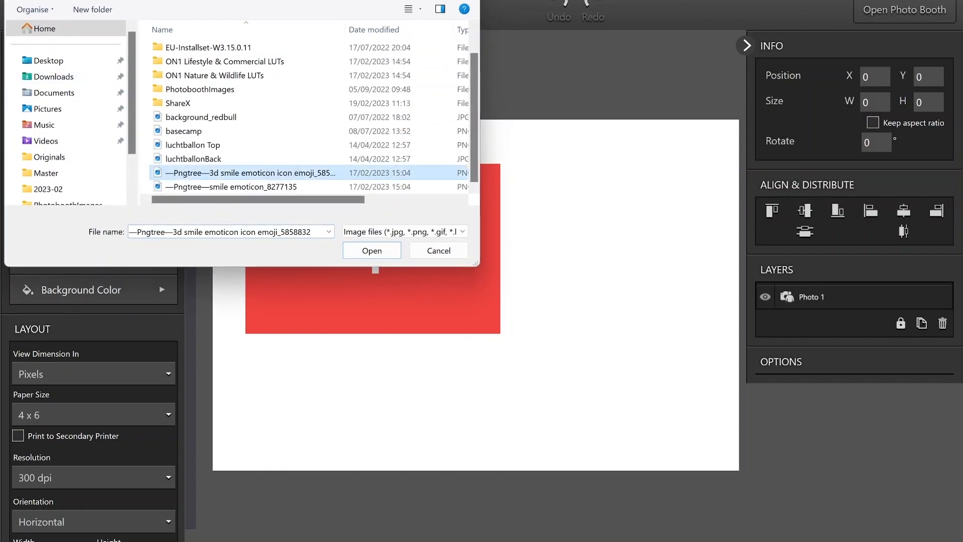
{"action": "left_click", "coordinate": [372, 250]}
- Shrink the emoji image to about 679 × 679 px and place it beside photo 1 at about X 971, Y 61
{"action": "left_click_drag", "start_coordinate": [476, 271], "coordinate": [561, 305]}
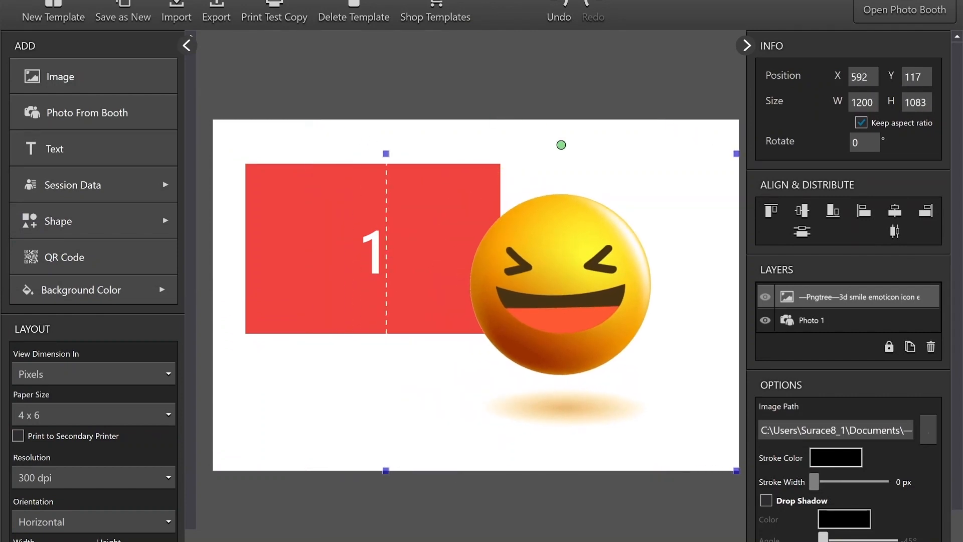
{"action": "left_click_drag", "start_coordinate": [386, 154], "coordinate": [538, 317]}
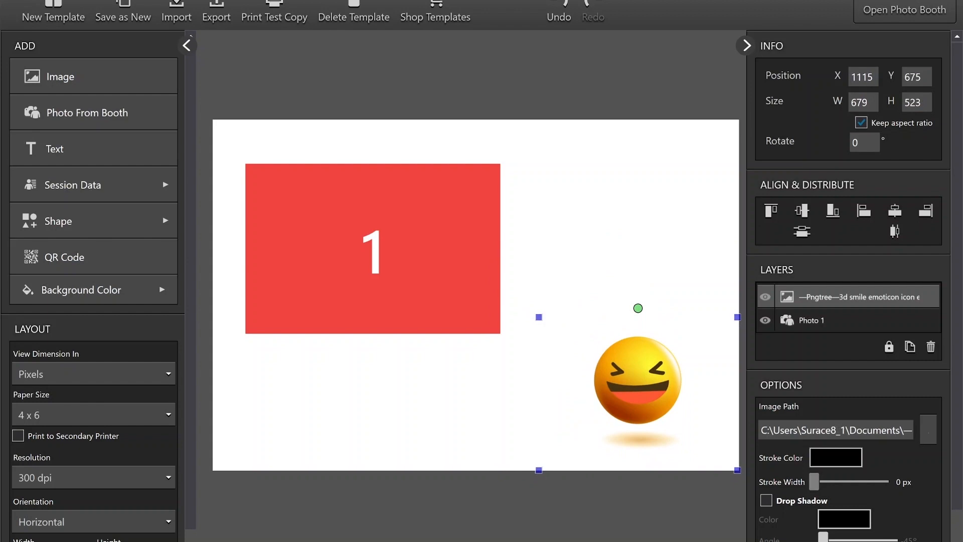
{"action": "left_click_drag", "start_coordinate": [637, 380], "coordinate": [596, 219]}
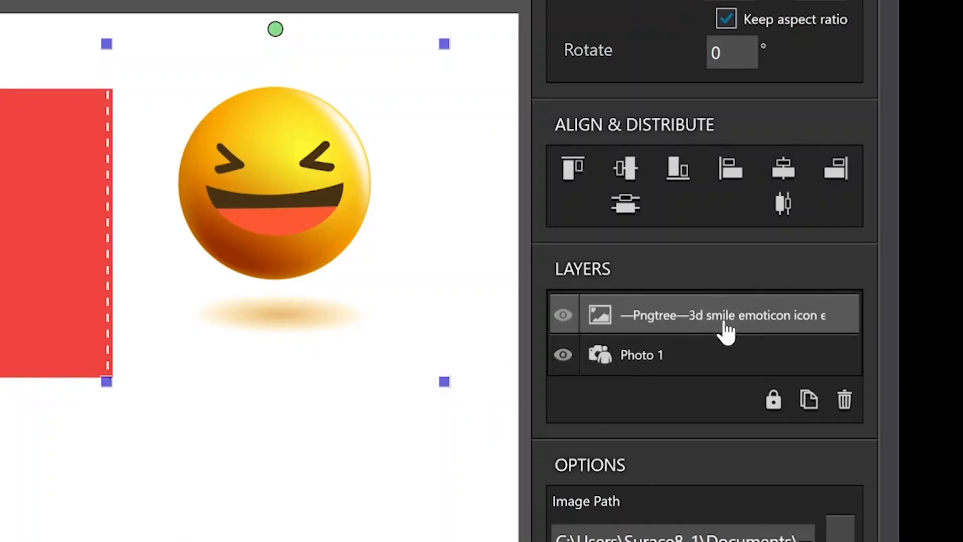
- Move the emoji over photo 1's lower-right corner at about X 583, Y 344 and send its layer beneath Photo 1
{"action": "left_click_drag", "start_coordinate": [859, 300], "coordinate": [837, 349]}
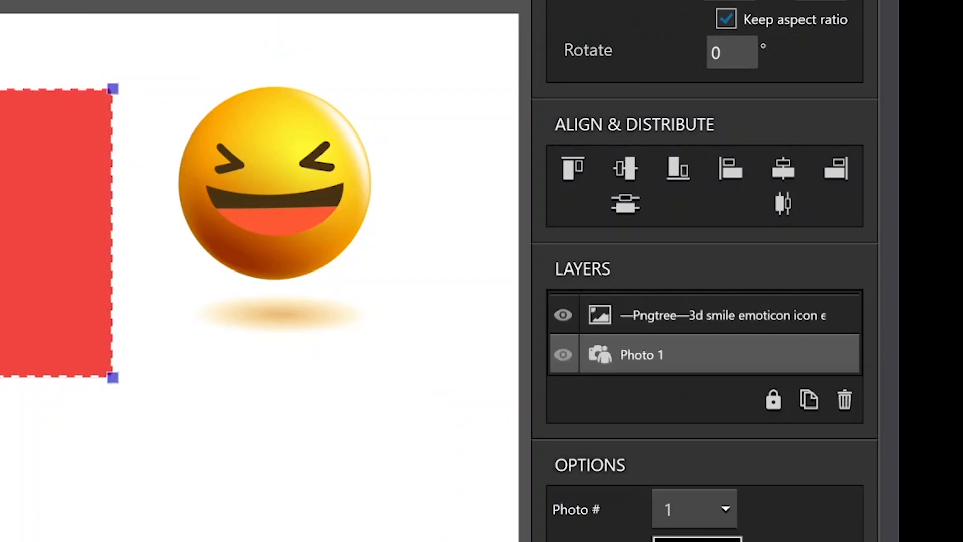
{"action": "left_click_drag", "start_coordinate": [274, 183], "coordinate": [82, 324]}
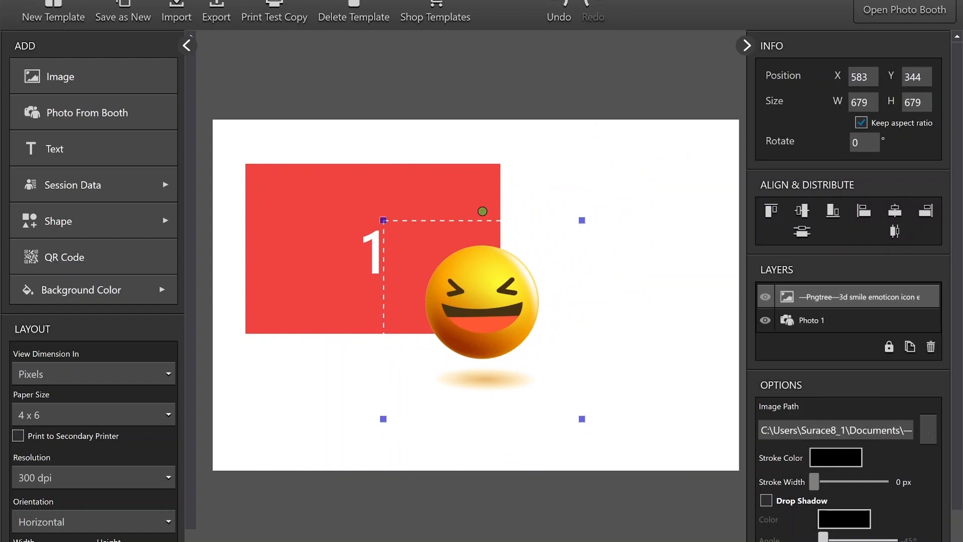
{"action": "left_click_drag", "start_coordinate": [853, 293], "coordinate": [842, 330]}
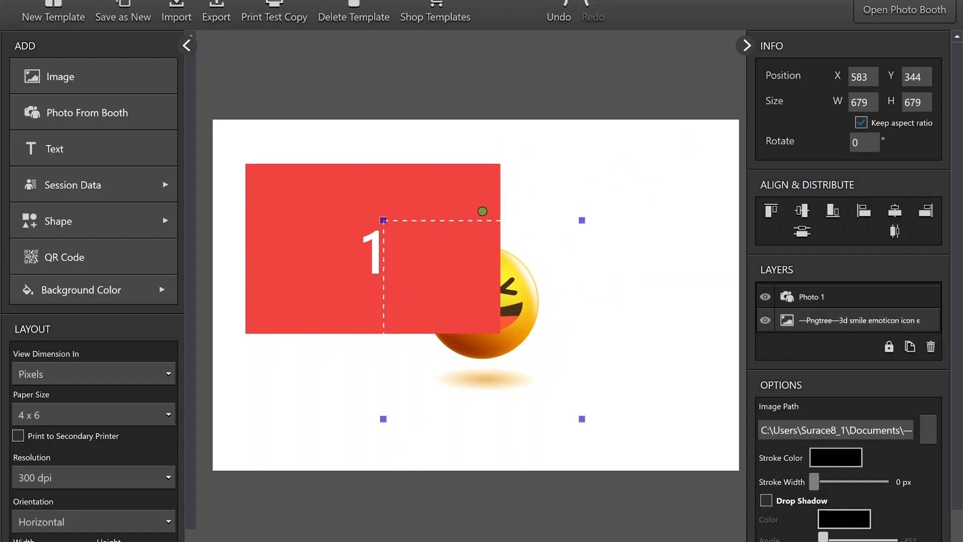
- Add two booth photo placeholders: photo 2 at about X 1128, Y 104 and photo 3 at about X 1255, Y 734
{"action": "left_click", "coordinate": [101, 112]}
{"action": "left_click_drag", "start_coordinate": [357, 214], "coordinate": [629, 200]}
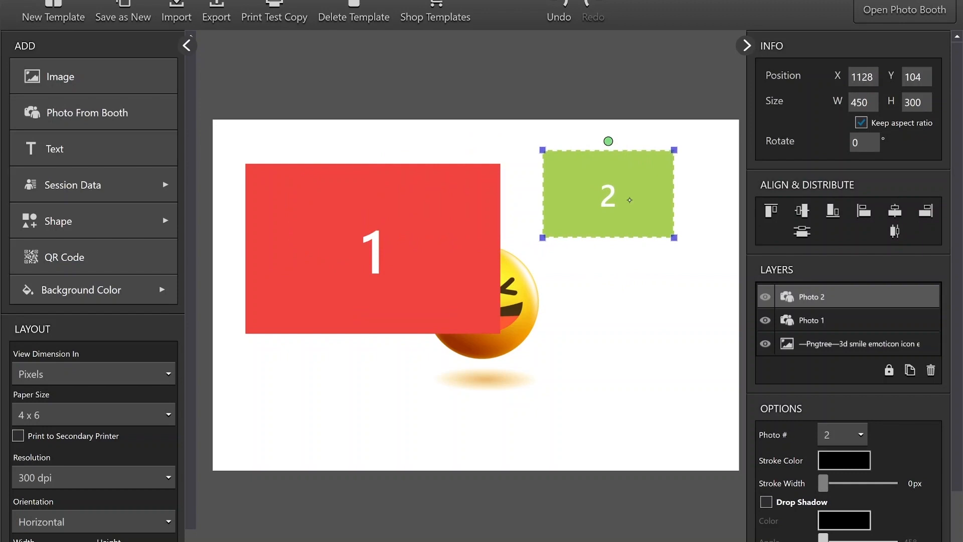
{"action": "left_click", "coordinate": [101, 113]}
{"action": "left_click_drag", "start_coordinate": [365, 231], "coordinate": [673, 387]}
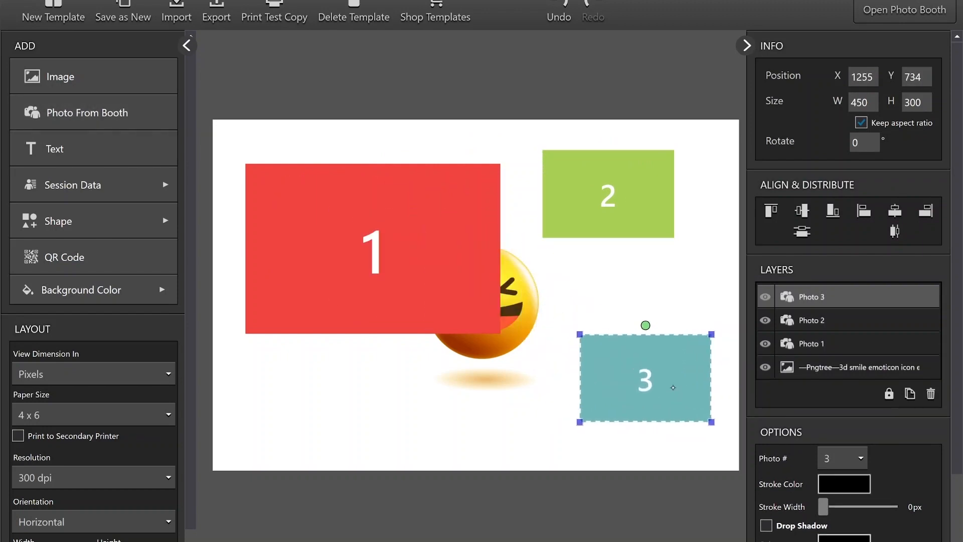
- Bring the emoji image's layer to the front, above all photo layers
{"action": "left_click", "coordinate": [813, 368]}
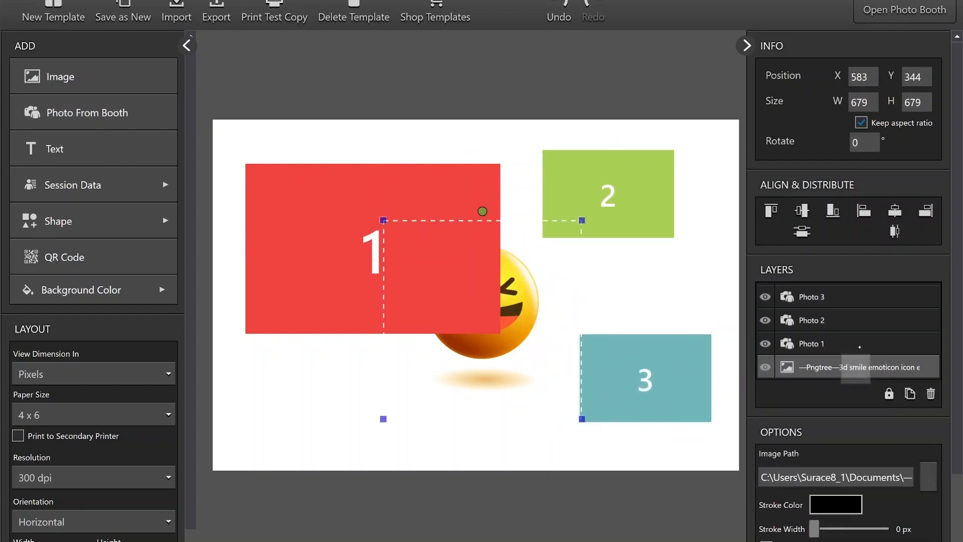
{"action": "mouse_move", "coordinate": [842, 369]}
{"action": "left_mouse_down"}
{"action": "mouse_move", "coordinate": [841, 325]}
{"action": "mouse_move", "coordinate": [840, 354]}
{"action": "left_mouse_up"}
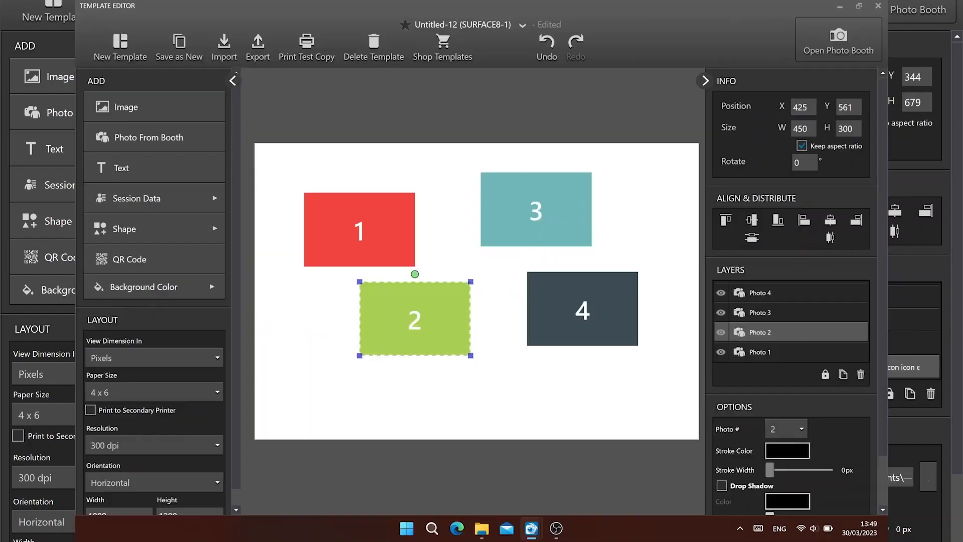
- Add a text item between photos 1 and 2, with photo 1 raised to the page's upper edge, and change the text's colour
{"action": "left_click", "coordinate": [154, 168]}
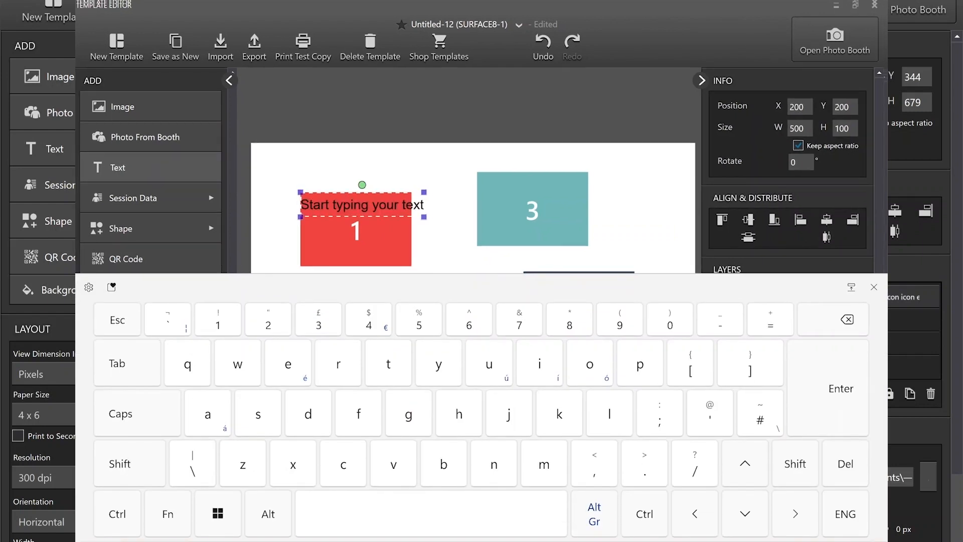
{"action": "left_click_drag", "start_coordinate": [400, 138], "coordinate": [434, 106]}
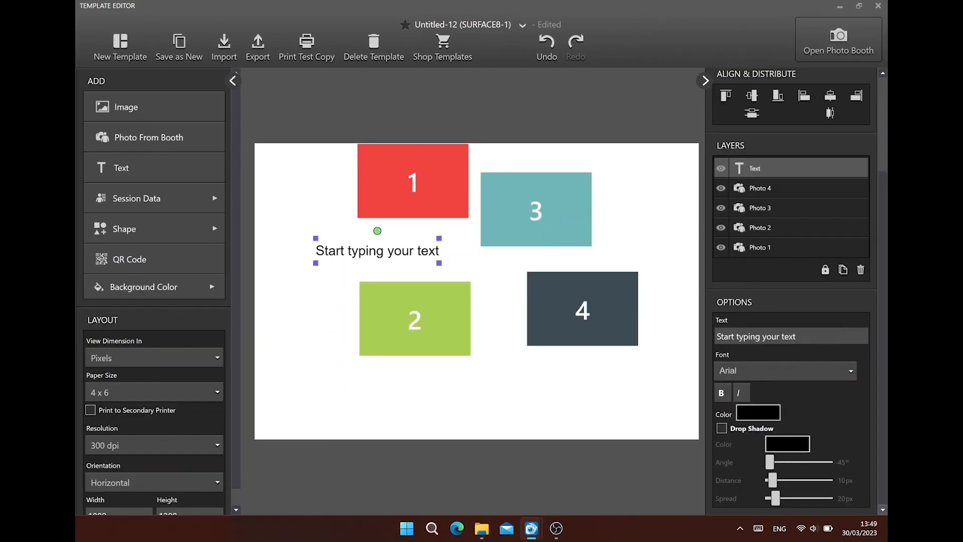
{"action": "left_click", "coordinate": [767, 411]}
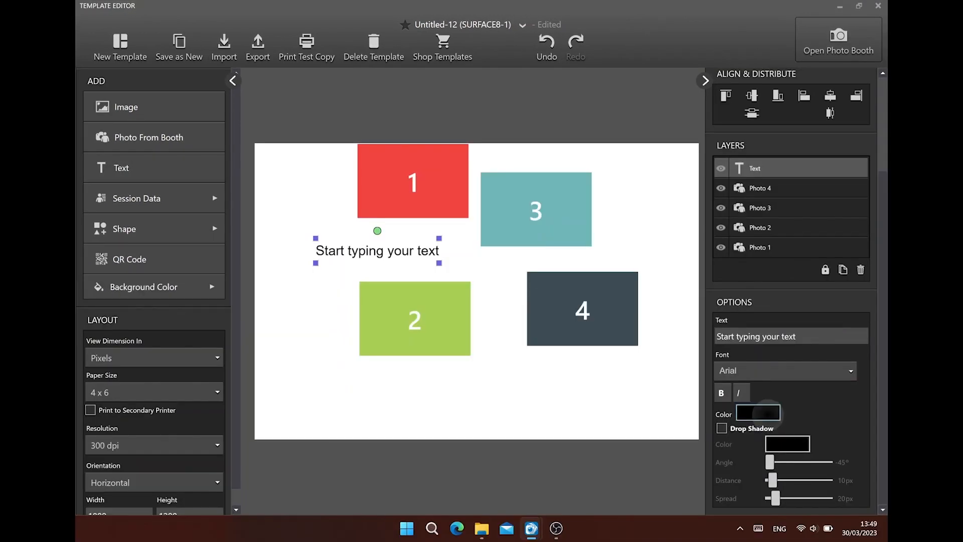
{"action": "mouse_move", "coordinate": [719, 299]}
{"action": "left_mouse_down"}
{"action": "mouse_move", "coordinate": [756, 319]}
{"action": "mouse_move", "coordinate": [697, 318]}
{"action": "left_mouse_up"}
{"action": "left_click_drag", "start_coordinate": [643, 351], "coordinate": [685, 351]}
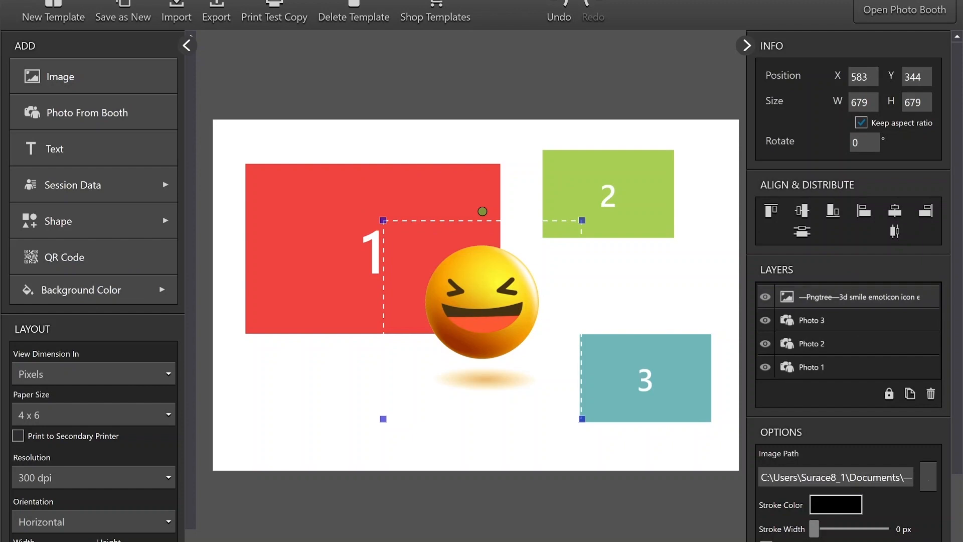
- Add a guest signature field at about X 110, Y 30 and shift photo 1 down and right towards the page centre
{"action": "left_click", "coordinate": [81, 184]}
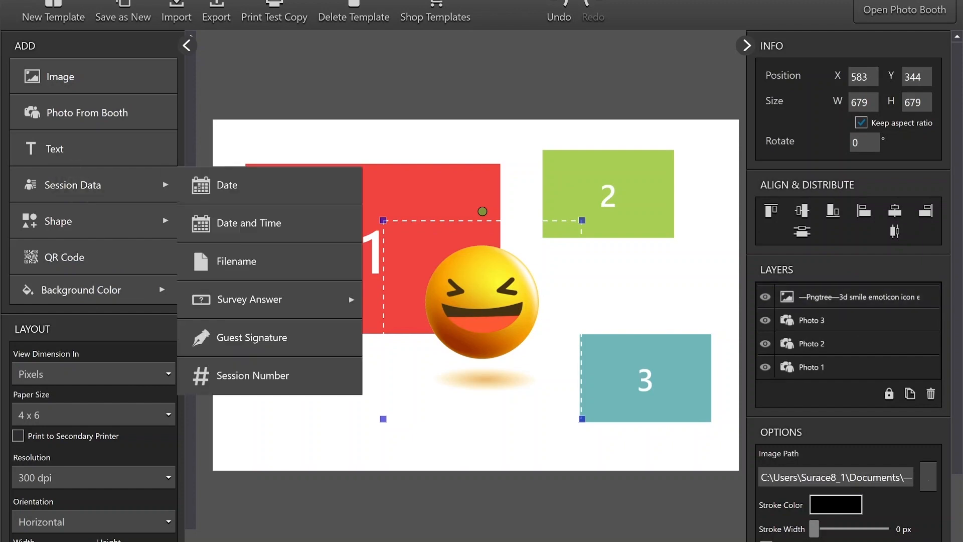
{"action": "left_click", "coordinate": [251, 337]}
{"action": "mouse_move", "coordinate": [346, 261]}
{"action": "left_mouse_down"}
{"action": "mouse_move", "coordinate": [344, 401]}
{"action": "mouse_move", "coordinate": [418, 327]}
{"action": "left_mouse_up"}
{"action": "left_click", "coordinate": [351, 193]}
{"action": "left_click_drag", "start_coordinate": [351, 193], "coordinate": [324, 143]}
{"action": "left_click", "coordinate": [331, 196]}
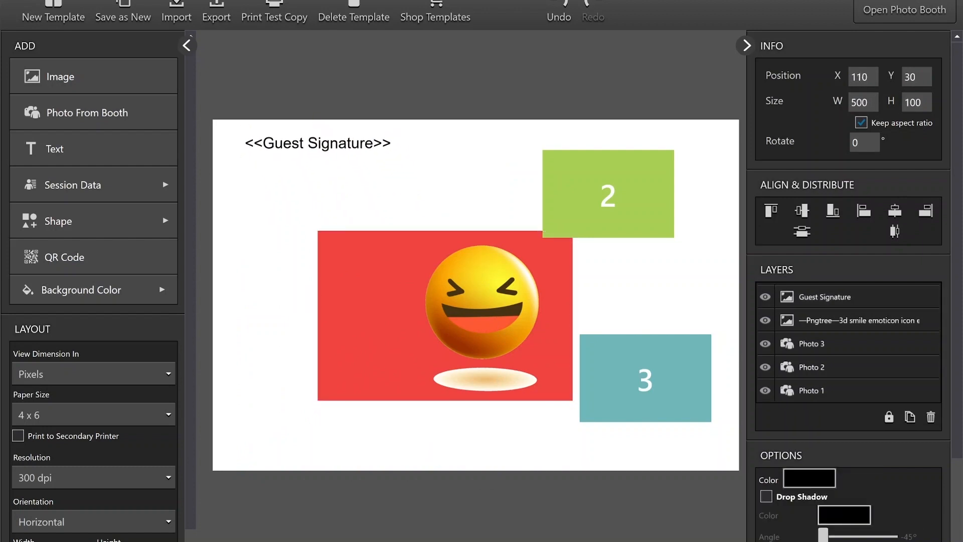
- Add the Survey Answer 1 field below photo 1 at about X 237, Y 1018
{"action": "left_click", "coordinate": [56, 185]}
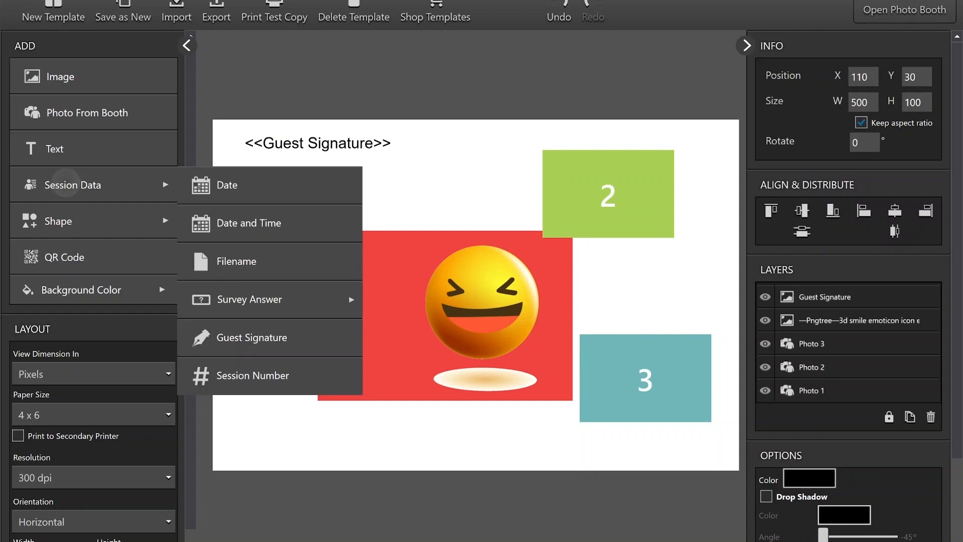
{"action": "left_click", "coordinate": [299, 301]}
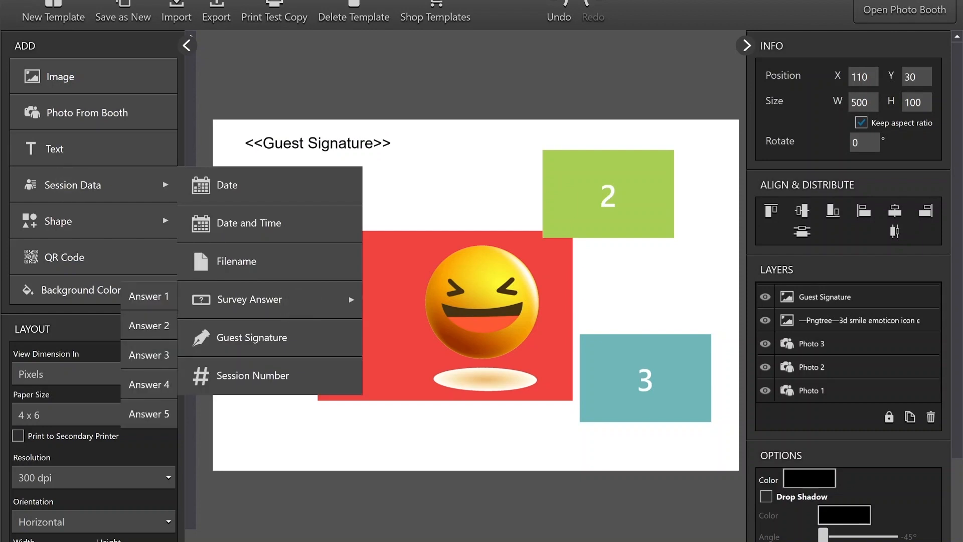
{"action": "left_click", "coordinate": [149, 296]}
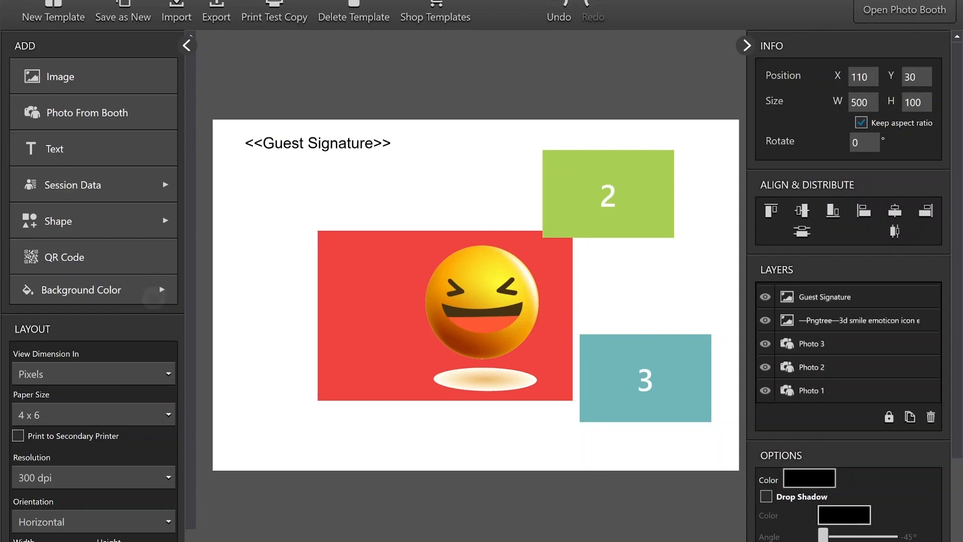
{"action": "left_click_drag", "start_coordinate": [346, 196], "coordinate": [356, 329]}
{"action": "left_click_drag", "start_coordinate": [383, 378], "coordinate": [384, 441]}
- Add a rectangle overlapping photo 1's lower-left edge and a QR code to its left at about X 63, Y 669
{"action": "left_click", "coordinate": [78, 223]}
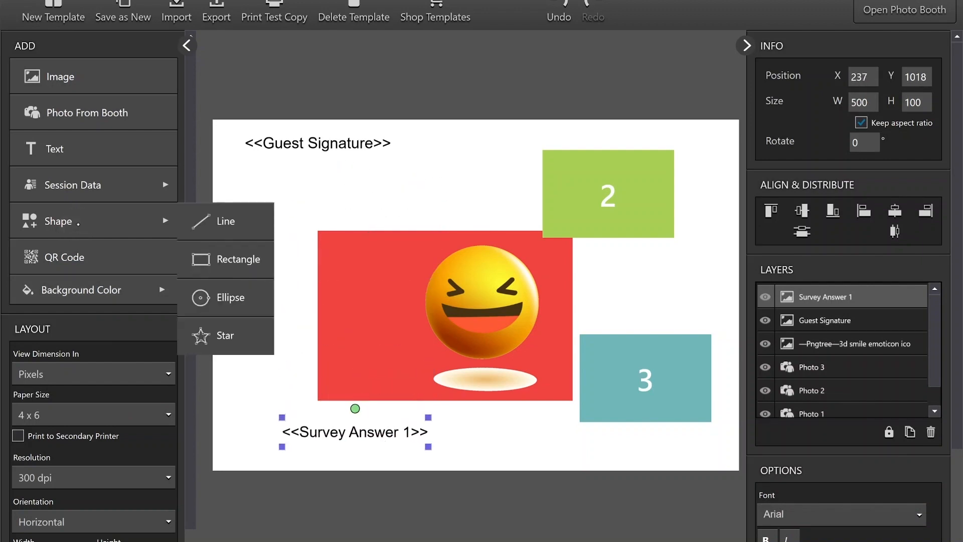
{"action": "left_click", "coordinate": [236, 259]}
{"action": "left_click_drag", "start_coordinate": [332, 247], "coordinate": [364, 229]}
{"action": "left_click_drag", "start_coordinate": [290, 228], "coordinate": [378, 356]}
{"action": "left_click", "coordinate": [65, 257]}
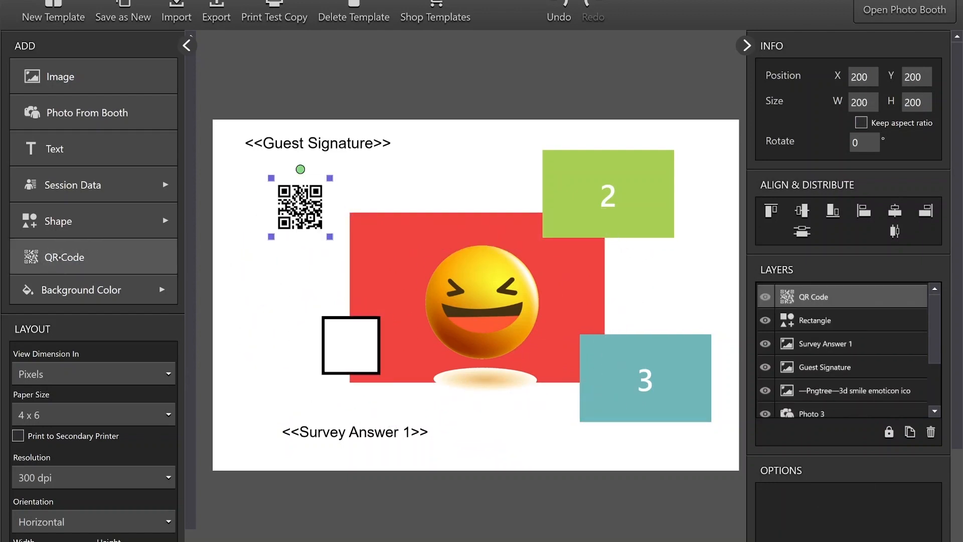
{"action": "left_click_drag", "start_coordinate": [300, 206], "coordinate": [260, 344]}
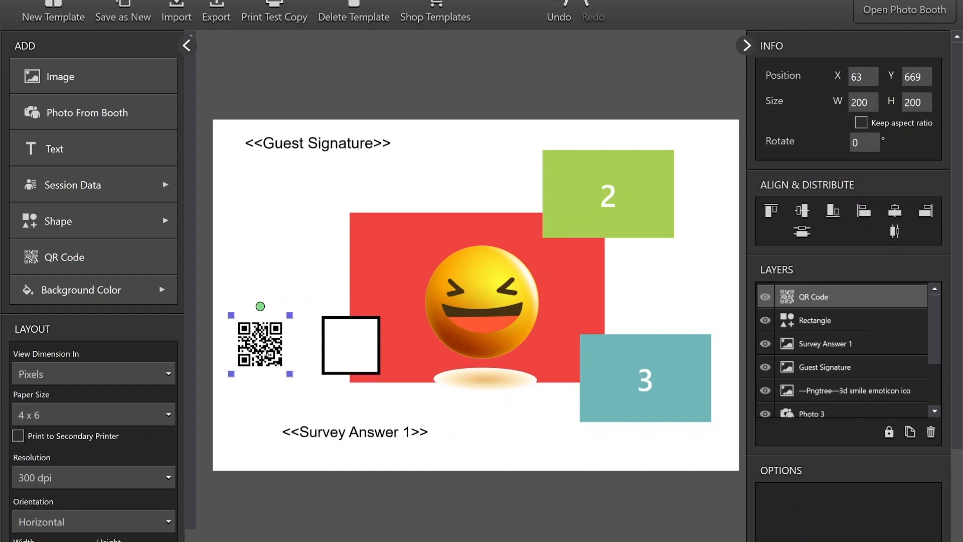
- Set the template's background colour to purple, hex 4B1E85
{"action": "left_click", "coordinate": [89, 289]}
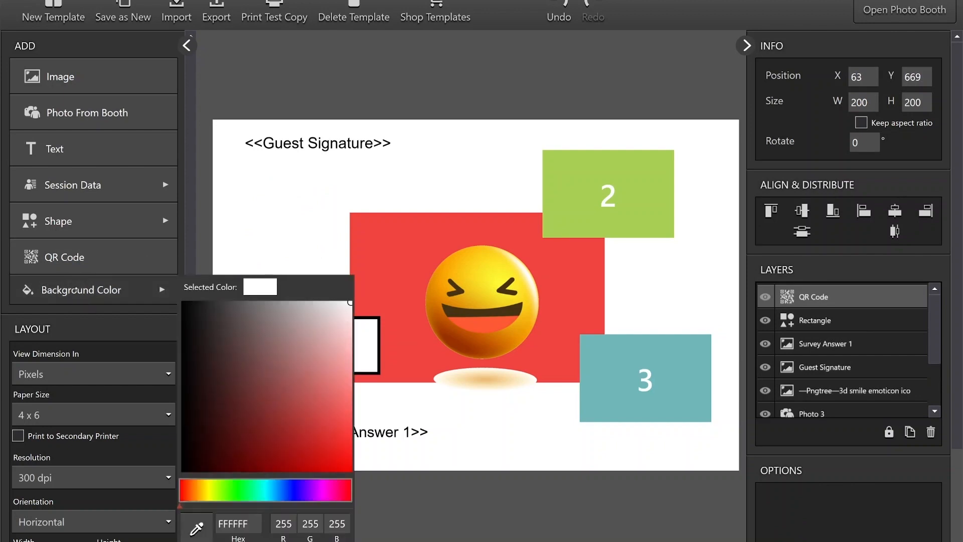
{"action": "left_click_drag", "start_coordinate": [318, 361], "coordinate": [269, 434]}
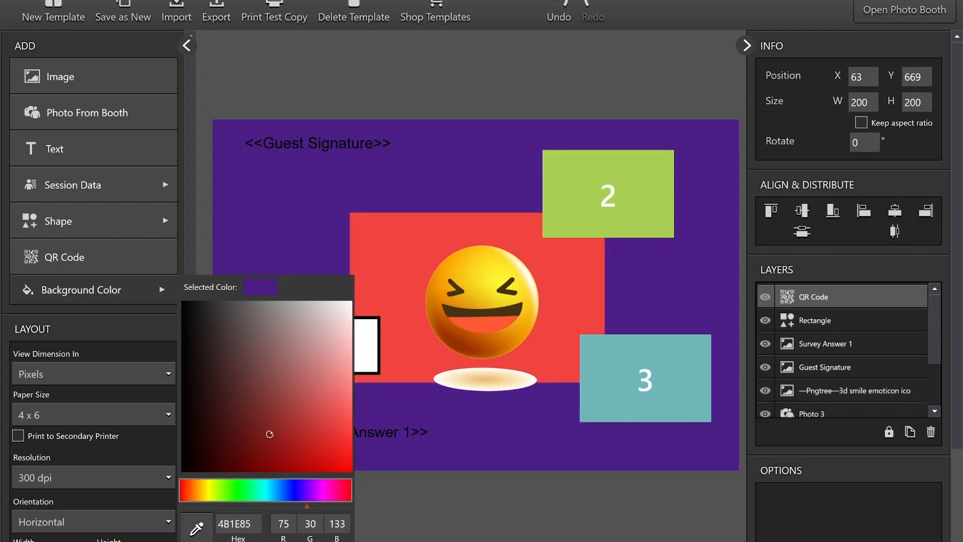
{"action": "left_click", "coordinate": [513, 74]}
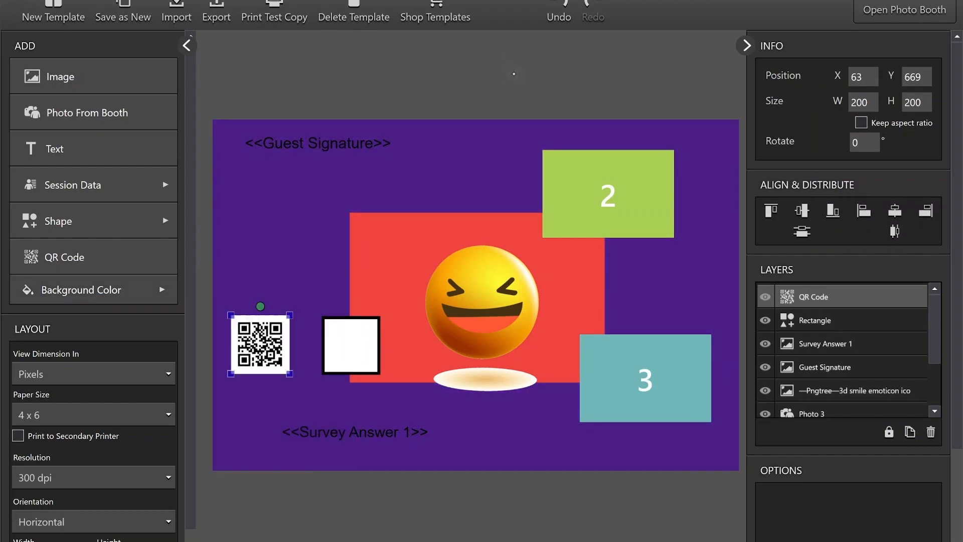
- Give photo 2 an 18 px stroke in near-white, hex FFF9F9
{"action": "left_click", "coordinate": [844, 345]}
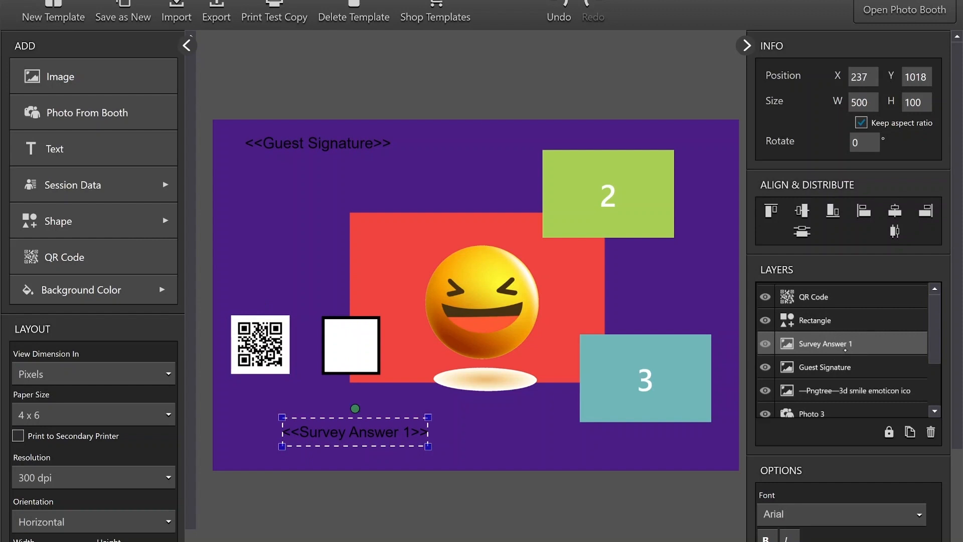
{"action": "left_click_drag", "start_coordinate": [934, 331], "coordinate": [934, 373]}
{"action": "left_click", "coordinate": [847, 371]}
{"action": "mouse_move", "coordinate": [822, 498]}
{"action": "left_mouse_down"}
{"action": "mouse_move", "coordinate": [852, 499]}
{"action": "mouse_move", "coordinate": [835, 498]}
{"action": "left_mouse_up"}
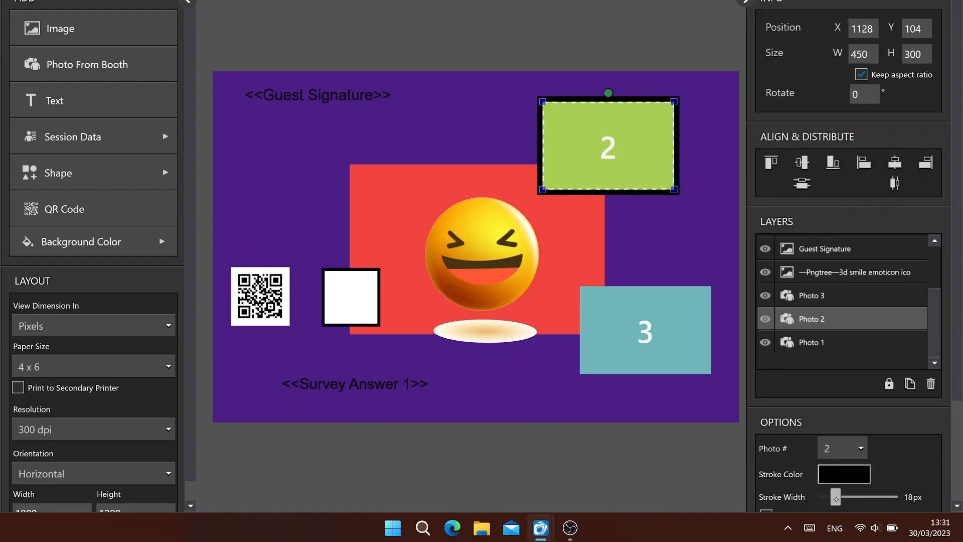
{"action": "left_click", "coordinate": [844, 474]}
{"action": "mouse_move", "coordinate": [769, 257]}
{"action": "left_mouse_down"}
{"action": "mouse_move", "coordinate": [849, 232]}
{"action": "mouse_move", "coordinate": [866, 216]}
{"action": "left_mouse_up"}
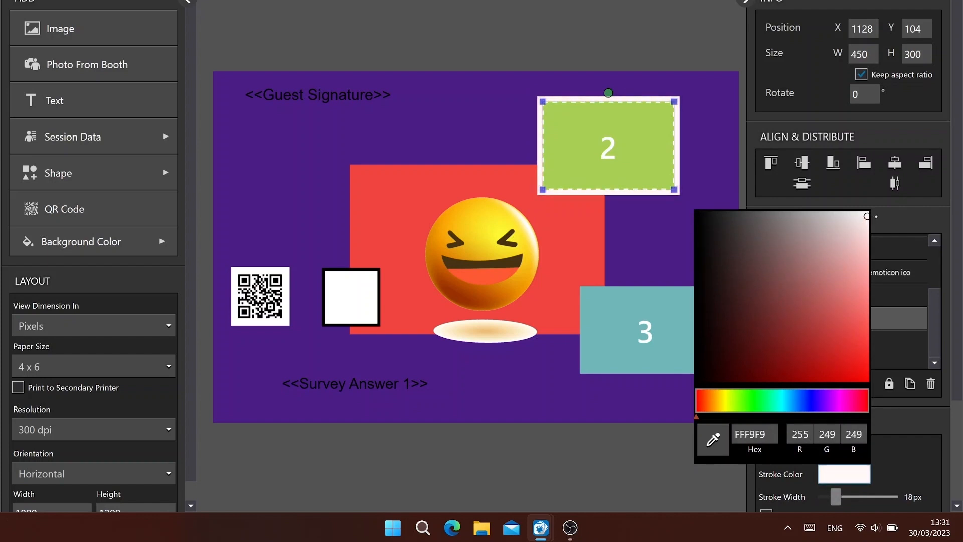
{"action": "left_click", "coordinate": [875, 217]}
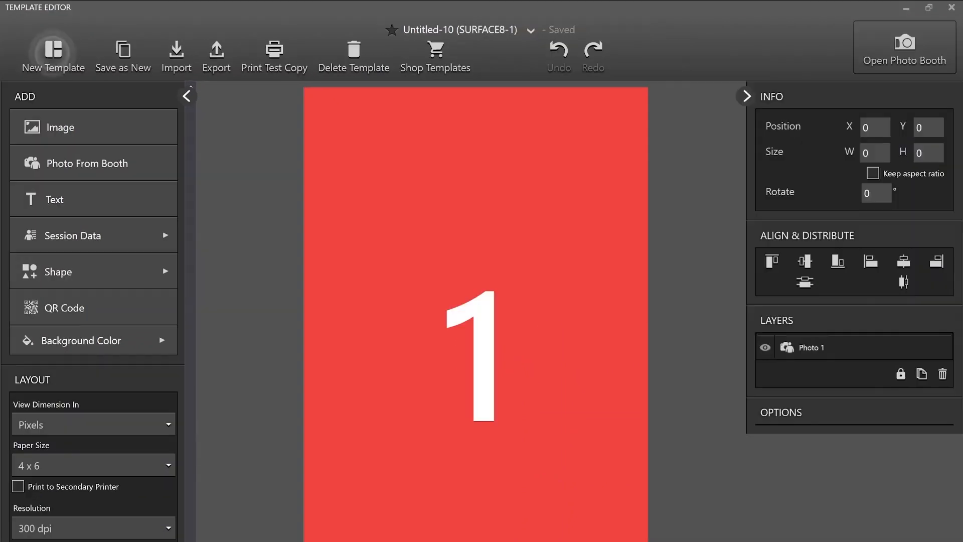
- Create a new template named Untitled-11 with the "Four poses, double strip (vertical)" preset layout
{"action": "left_click", "coordinate": [64, 55]}
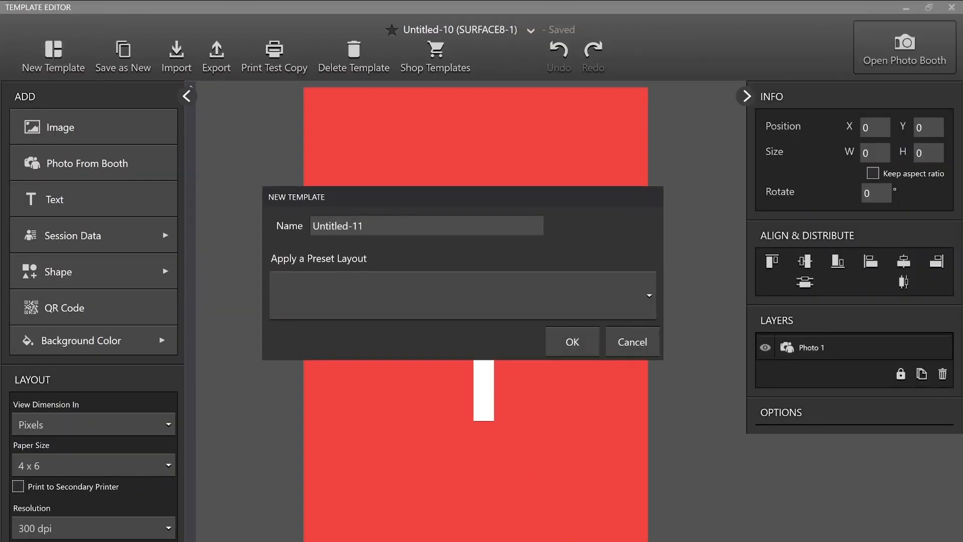
{"action": "left_click", "coordinate": [306, 296]}
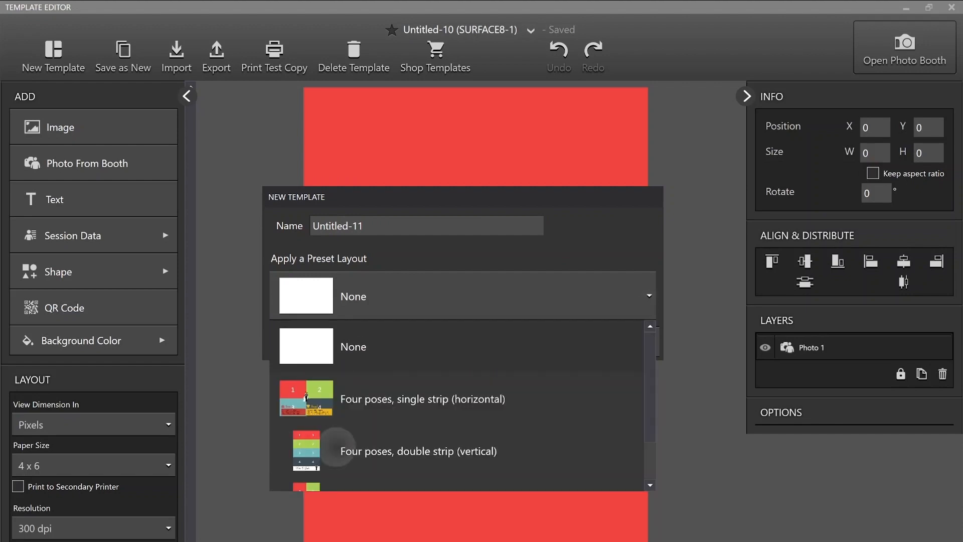
{"action": "left_click", "coordinate": [308, 444]}
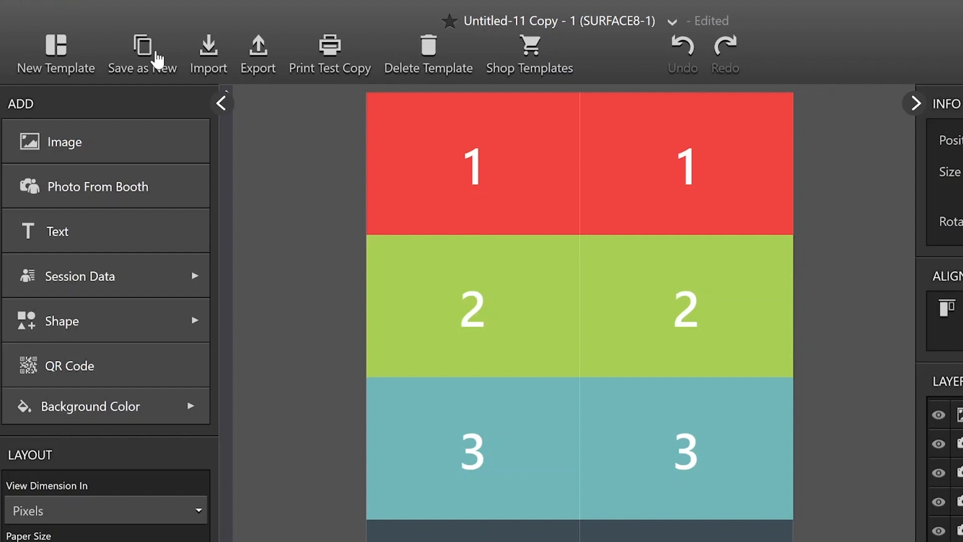
- Open the template file import dialog and close it without importing anything
{"action": "left_click", "coordinate": [208, 54]}
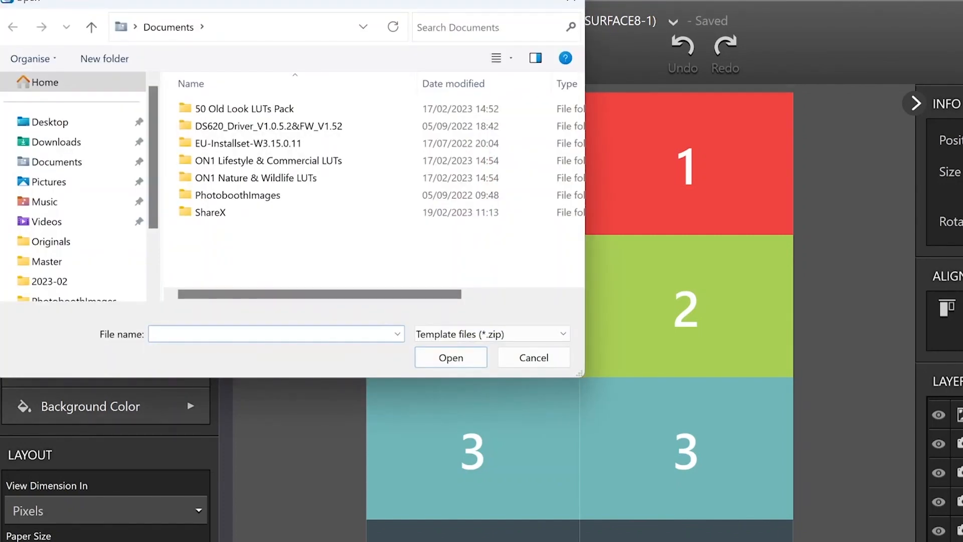
{"action": "left_click", "coordinate": [534, 357]}
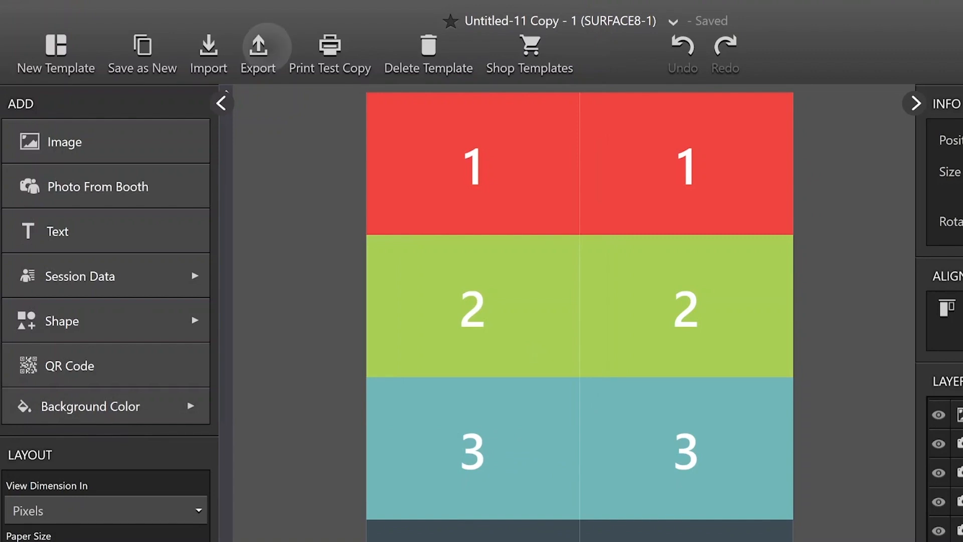
- Start exporting the current template and try to print a test copy of it
{"action": "left_click", "coordinate": [258, 46]}
{"action": "left_click", "coordinate": [544, 355]}
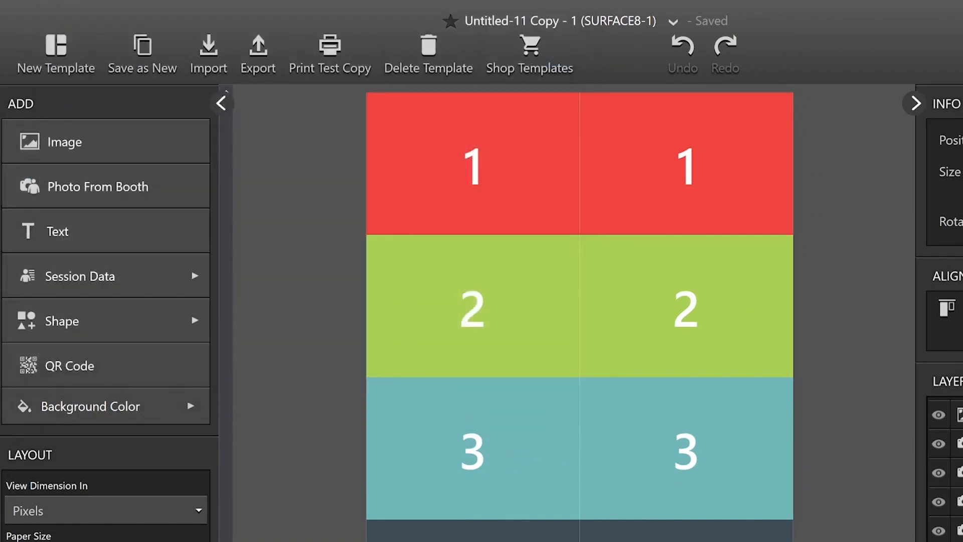
{"action": "left_click", "coordinate": [313, 43]}
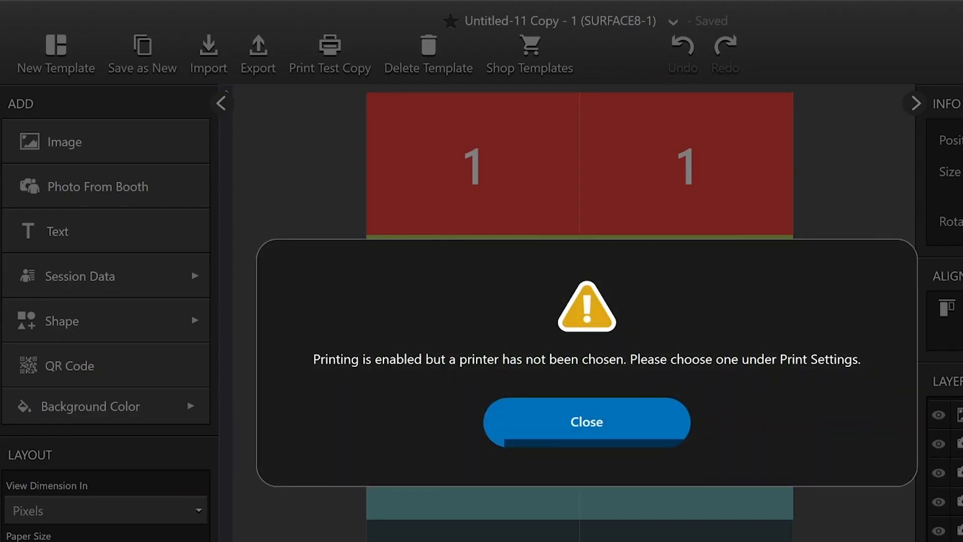
{"action": "left_click", "coordinate": [635, 431]}
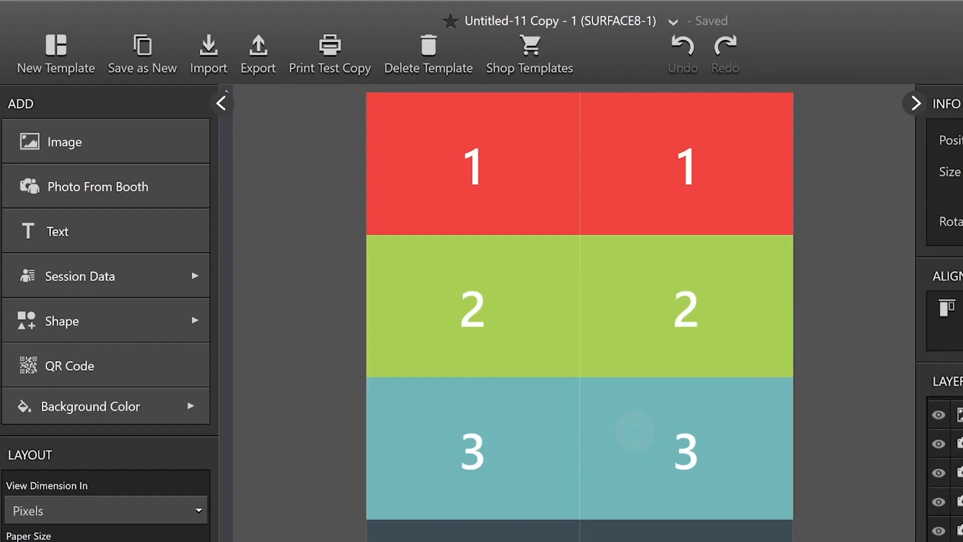
- Delete the current template and confirm the deletion
{"action": "left_click", "coordinate": [428, 50]}
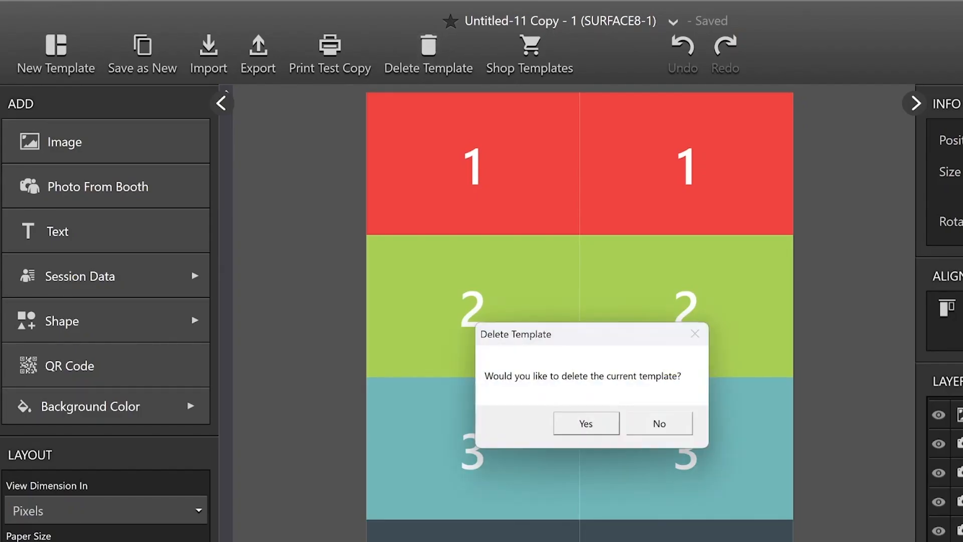
{"action": "left_click", "coordinate": [585, 423]}
- Open the online template store and browse the templates on offer
{"action": "left_click", "coordinate": [530, 50]}
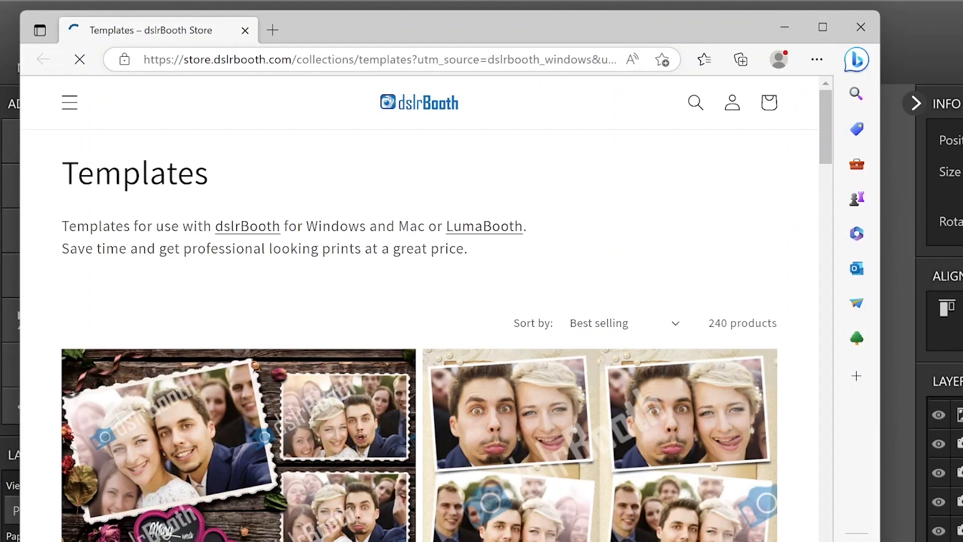
{"action": "scroll", "coordinate": [420, 308], "scroll_direction": "down", "scroll_amount": 10}
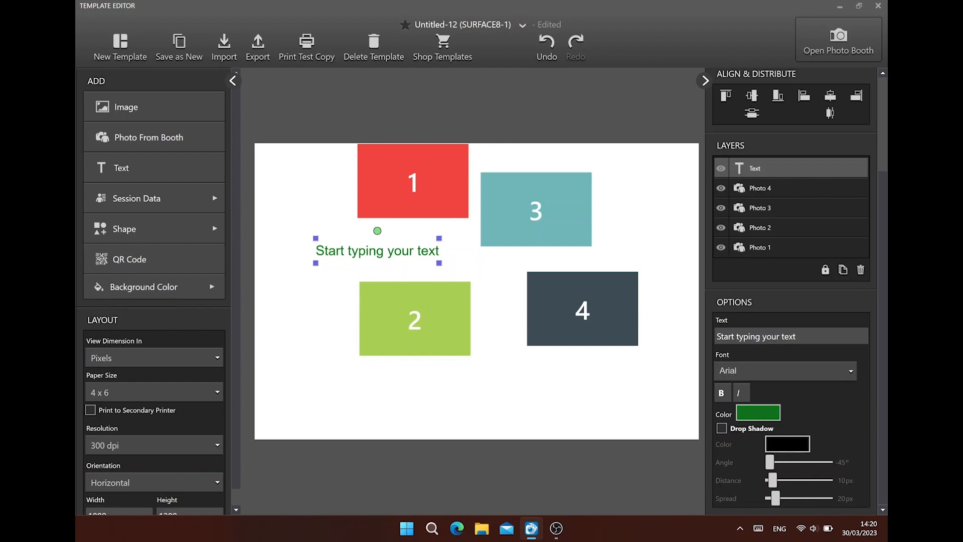
- Mark the templates Untitled-8, Untitled-10 and Untitled-11 as favorites, accepting the favorites setting offered
{"action": "left_click", "coordinate": [522, 24]}
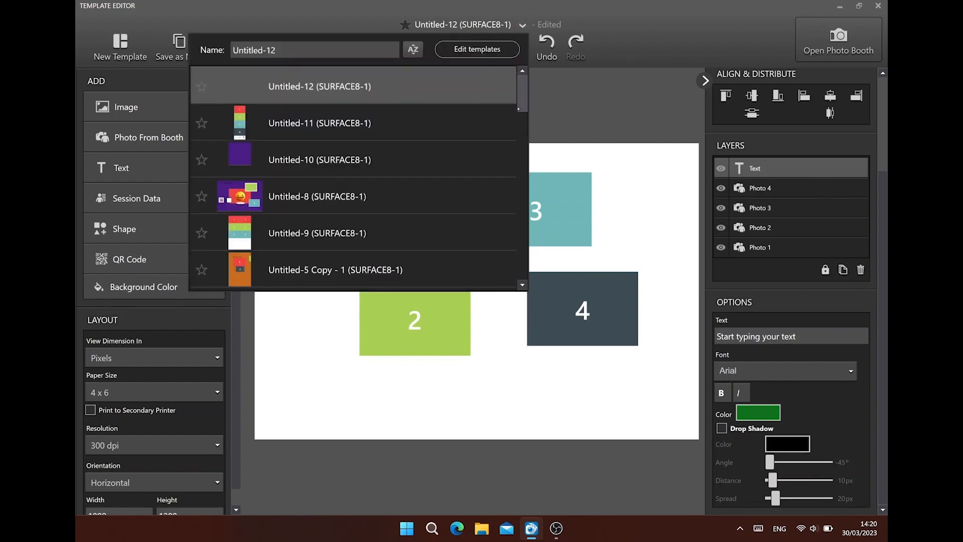
{"action": "left_click", "coordinate": [202, 196]}
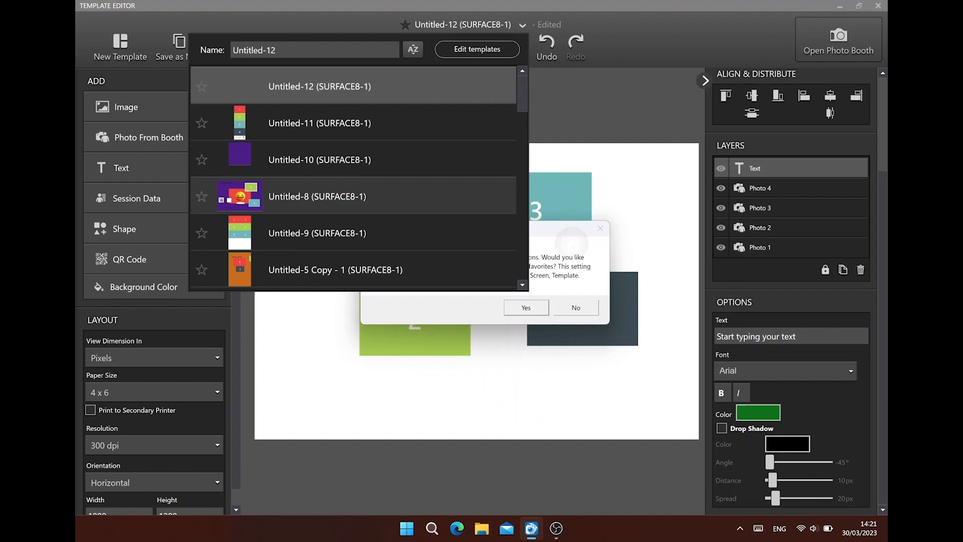
{"action": "left_click", "coordinate": [526, 308]}
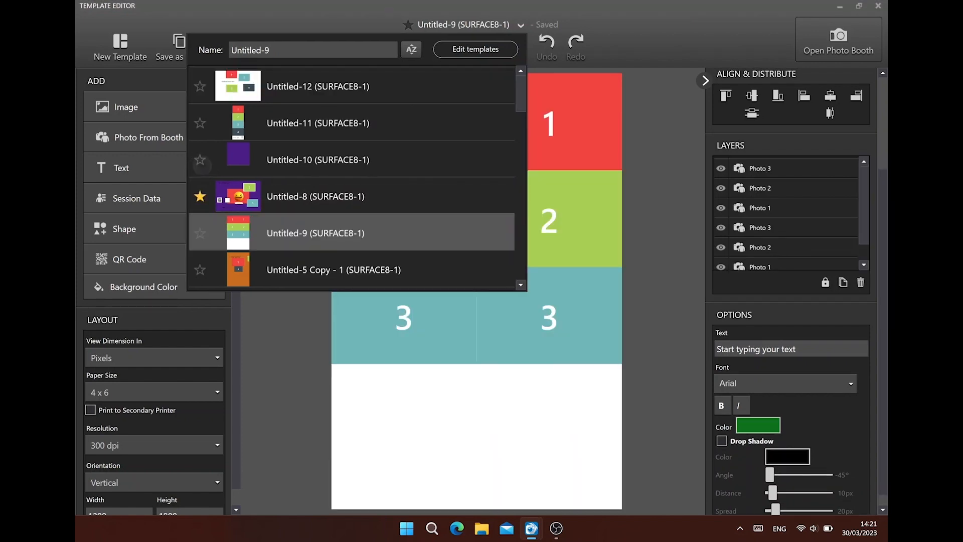
{"action": "left_click", "coordinate": [202, 164]}
{"action": "left_click", "coordinate": [199, 122]}
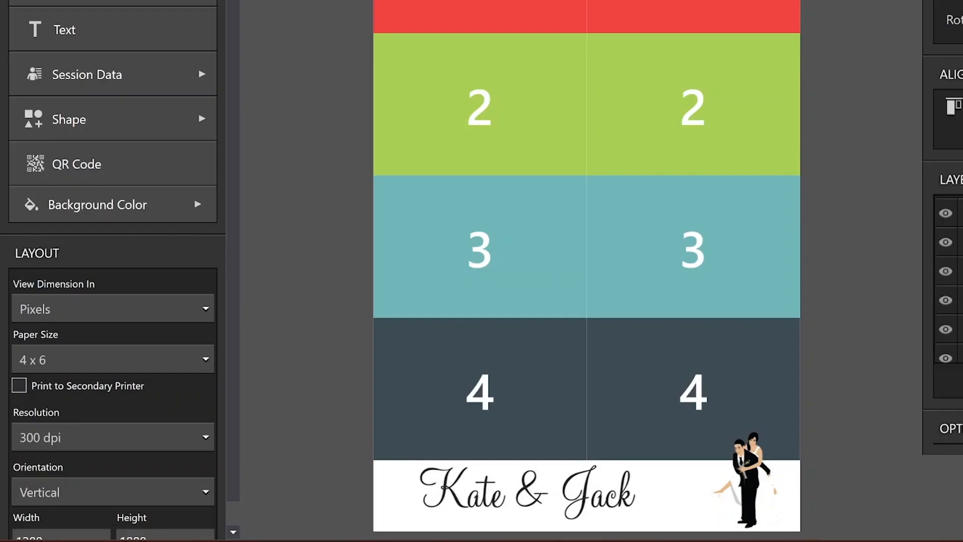
- Choose 4 x 6 as the paper size in the double-strip template's layout settings
{"action": "scroll", "coordinate": [236, 391], "scroll_direction": "down", "scroll_amount": 1}
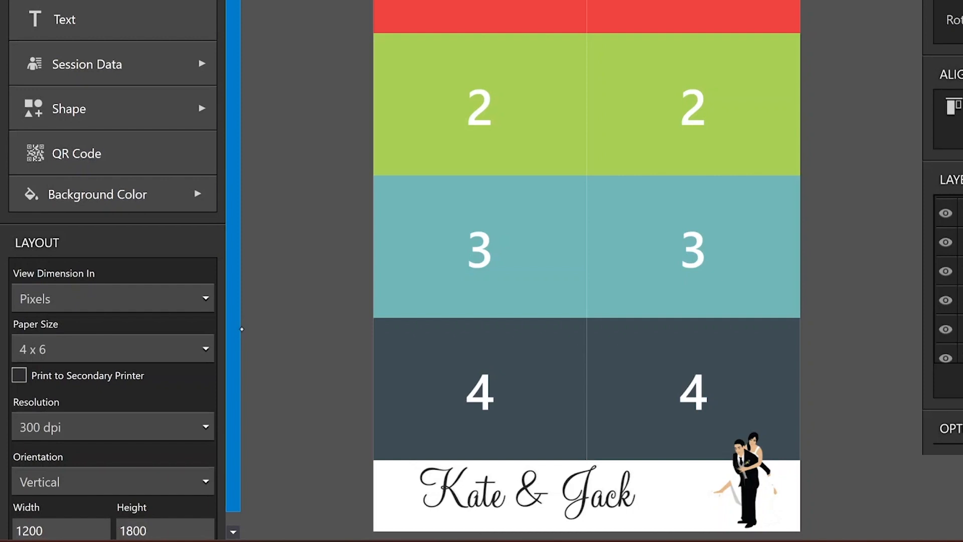
{"action": "left_click", "coordinate": [205, 335]}
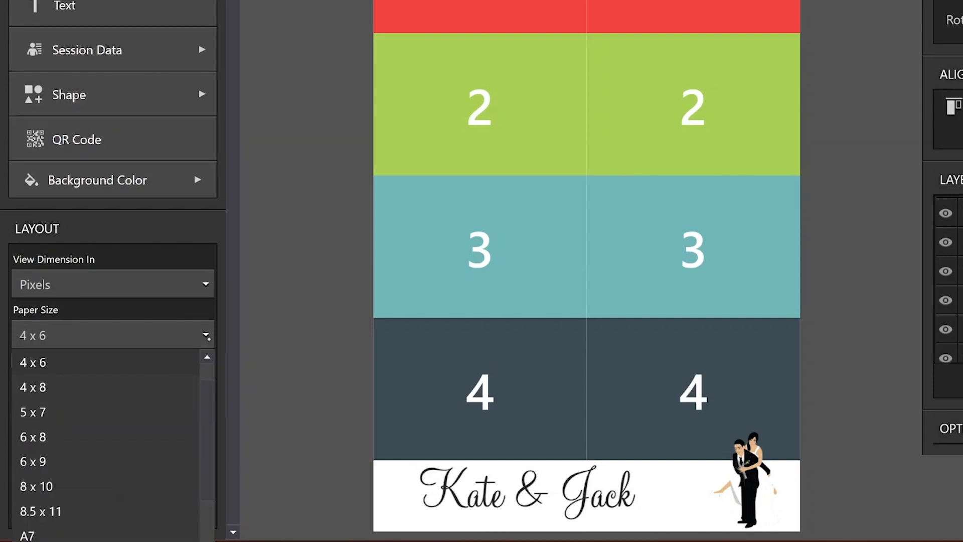
{"action": "left_click", "coordinate": [103, 362]}
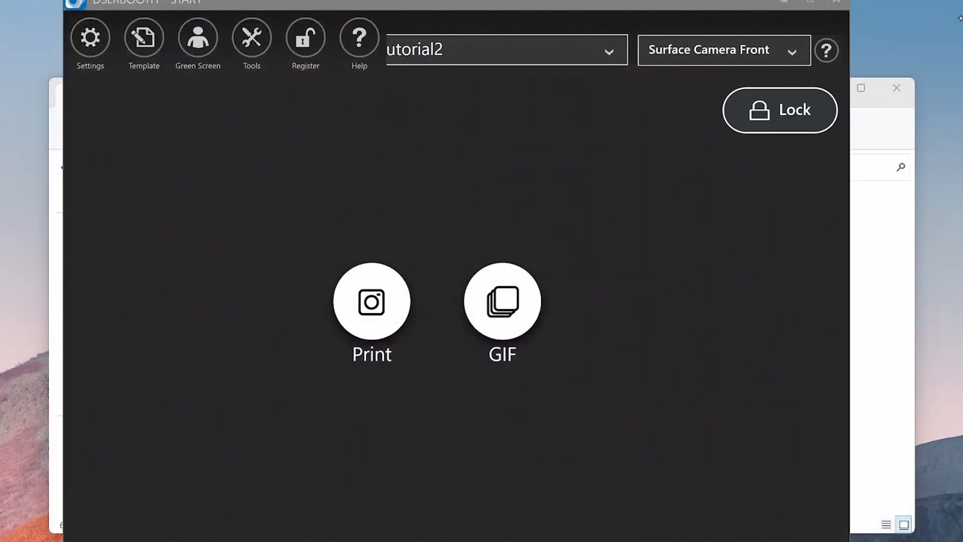
- Open the event's printing settings and bring up the configuration of the main printer
{"action": "left_click", "coordinate": [90, 38]}
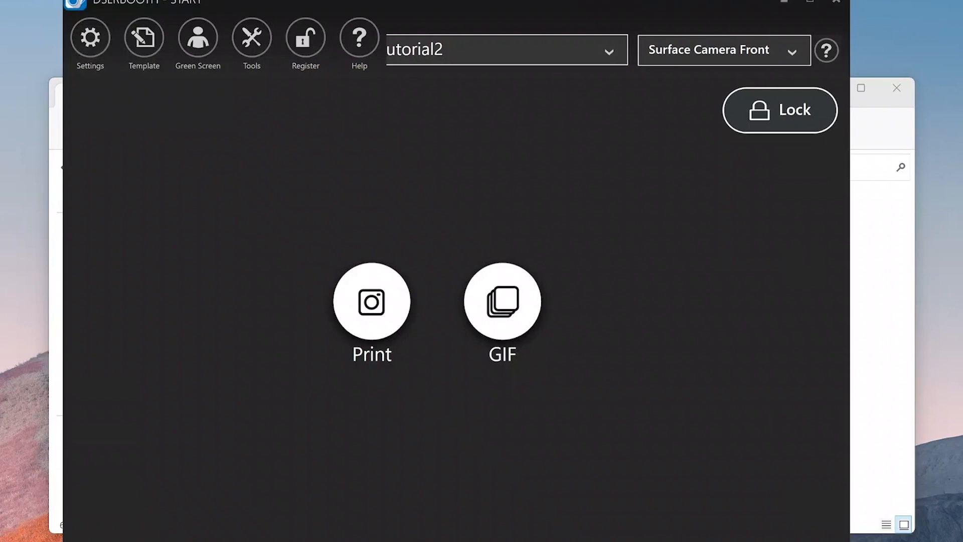
{"action": "left_click", "coordinate": [509, 48]}
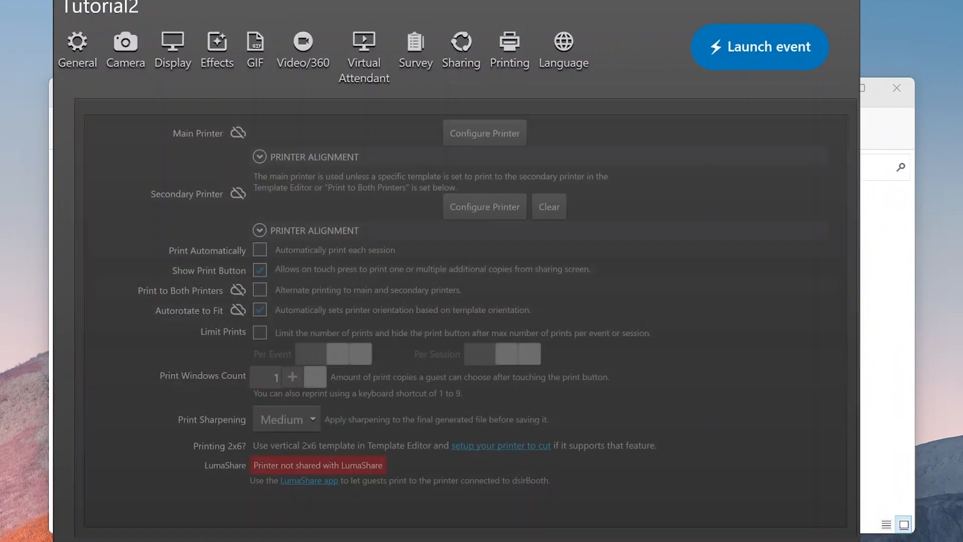
{"action": "left_click", "coordinate": [481, 132]}
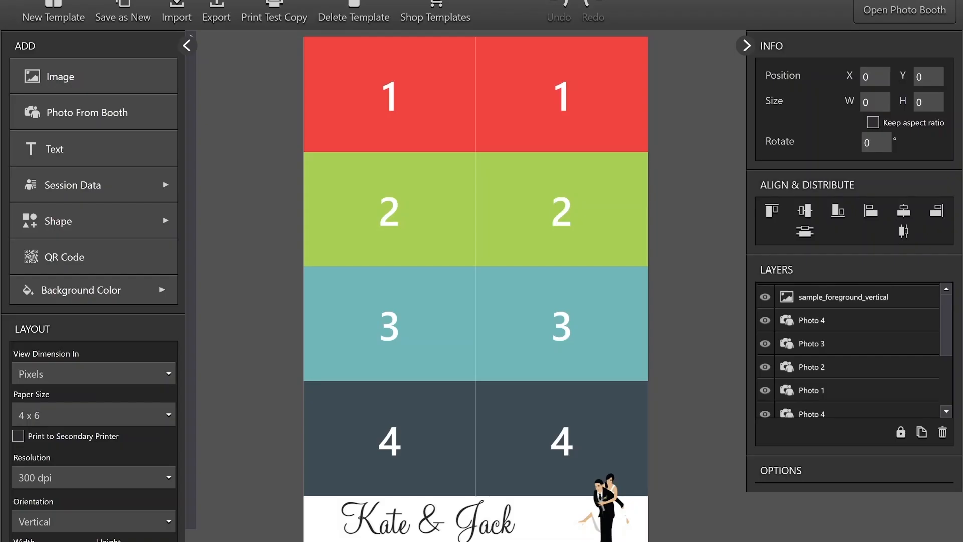
- Set the template's paper size to 2 x 6 and enable printing two per page
{"action": "left_click", "coordinate": [168, 374]}
{"action": "left_click", "coordinate": [157, 343]}
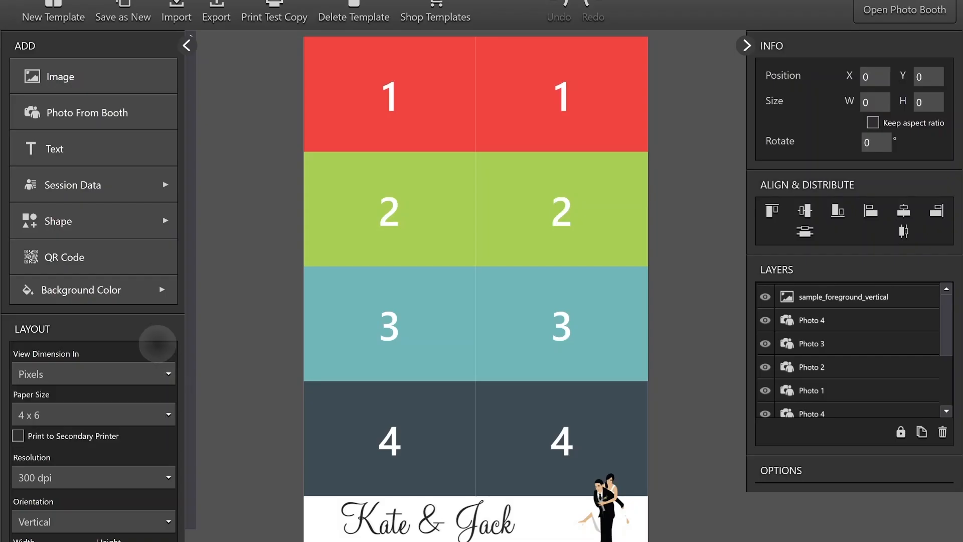
{"action": "left_click", "coordinate": [169, 414]}
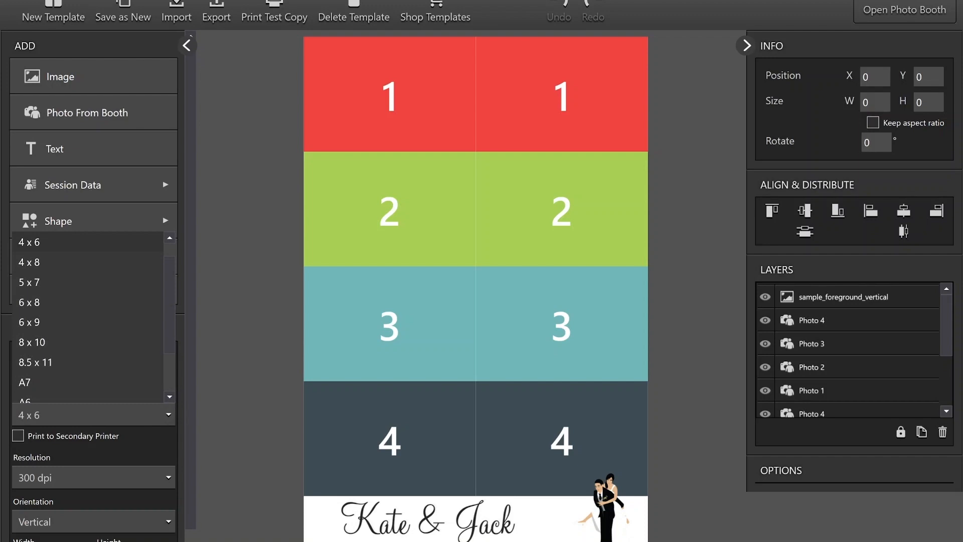
{"action": "scroll", "coordinate": [90, 311], "scroll_direction": "up", "scroll_amount": 1}
{"action": "left_click", "coordinate": [131, 243]}
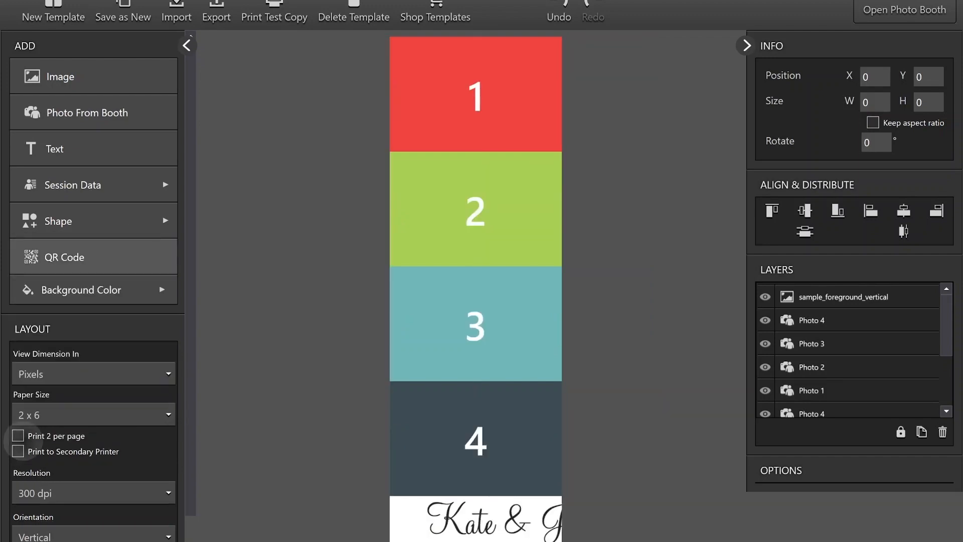
{"action": "left_click", "coordinate": [18, 435]}
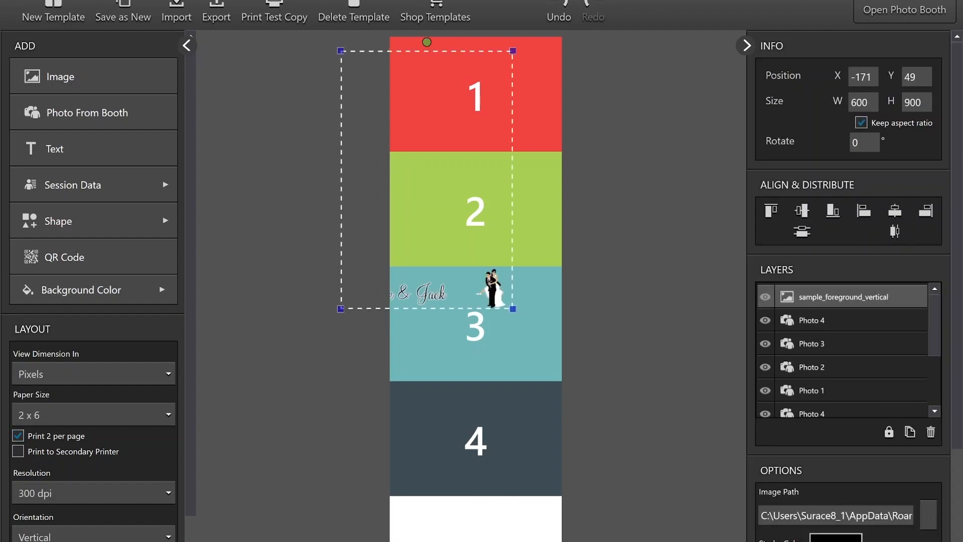
- Move the sample_foreground_vertical image down so its caption and couple figure sit in the white strip below photo 4
{"action": "left_click_drag", "start_coordinate": [491, 288], "coordinate": [535, 530]}
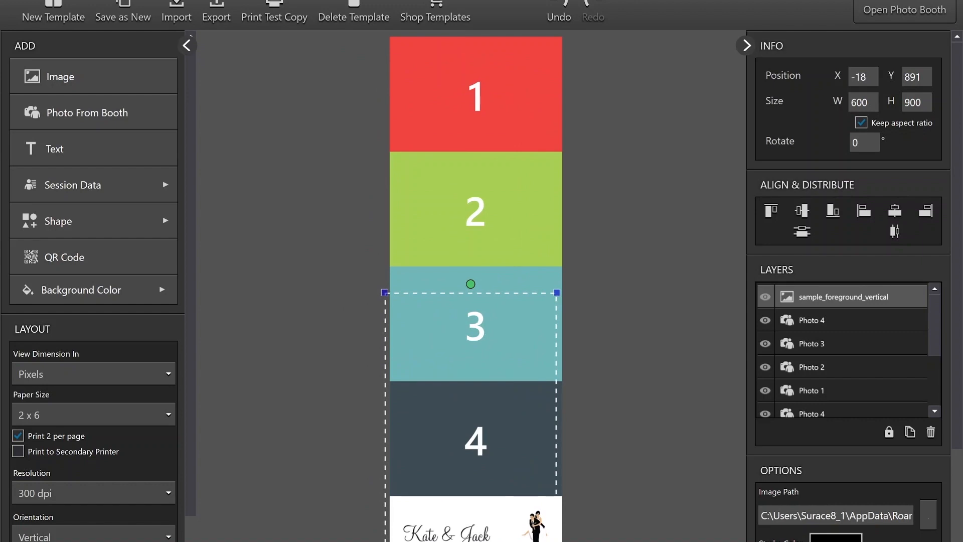
{"action": "left_click_drag", "start_coordinate": [470, 421], "coordinate": [471, 412]}
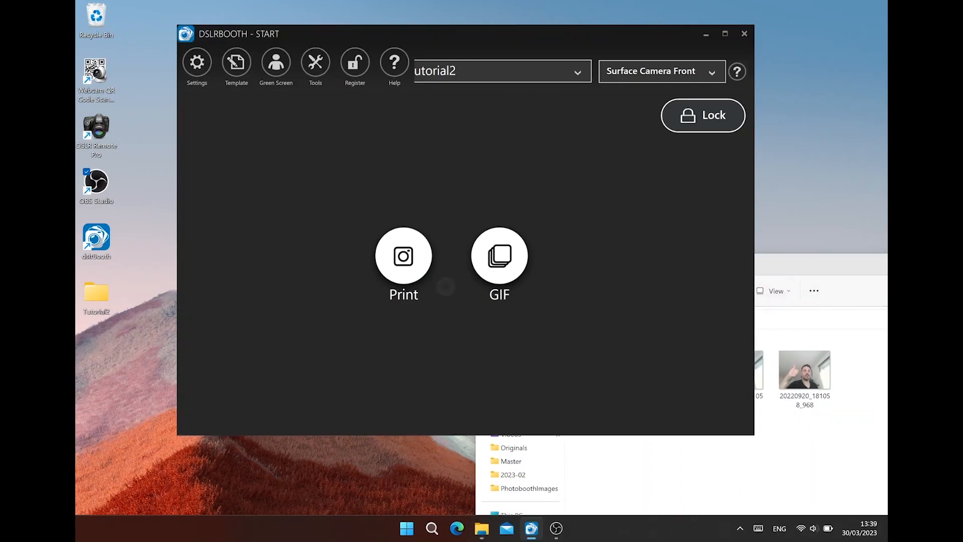
- Select all four photos in File Explorer's Originals folder and bring them into the photo booth window as a session
{"action": "mouse_move", "coordinate": [812, 264]}
{"action": "left_mouse_down"}
{"action": "mouse_move", "coordinate": [781, 245]}
{"action": "mouse_move", "coordinate": [792, 248]}
{"action": "left_mouse_up"}
{"action": "mouse_move", "coordinate": [579, 433]}
{"action": "left_mouse_down"}
{"action": "mouse_move", "coordinate": [730, 365]}
{"action": "mouse_move", "coordinate": [798, 363]}
{"action": "left_mouse_up"}
{"action": "left_click_drag", "start_coordinate": [583, 355], "coordinate": [360, 300]}
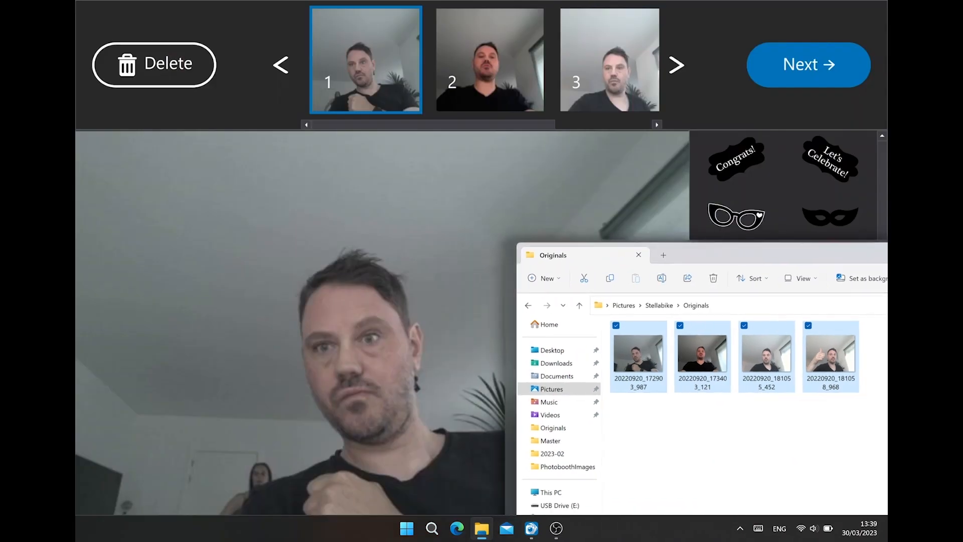